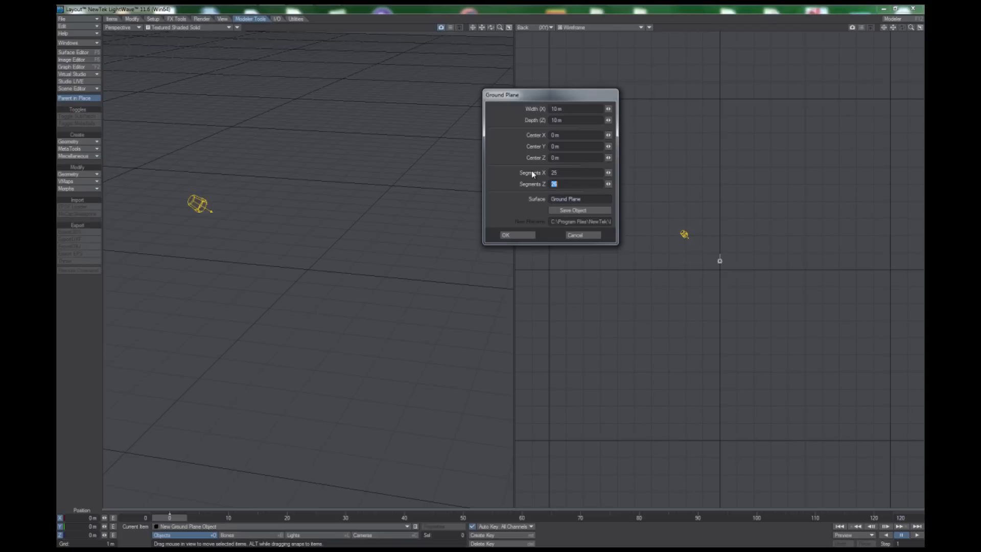
Create a 10 m by 10 m ground plane with 25 segments in X and Z, and add a sphere object.
key(Return)
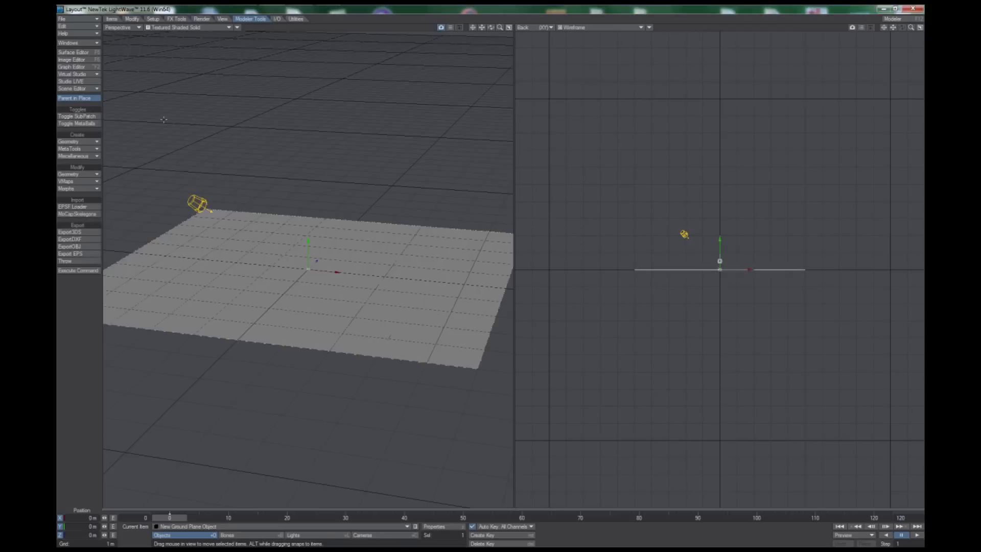
click(95, 156)
click(96, 141)
click(95, 148)
click(527, 246)
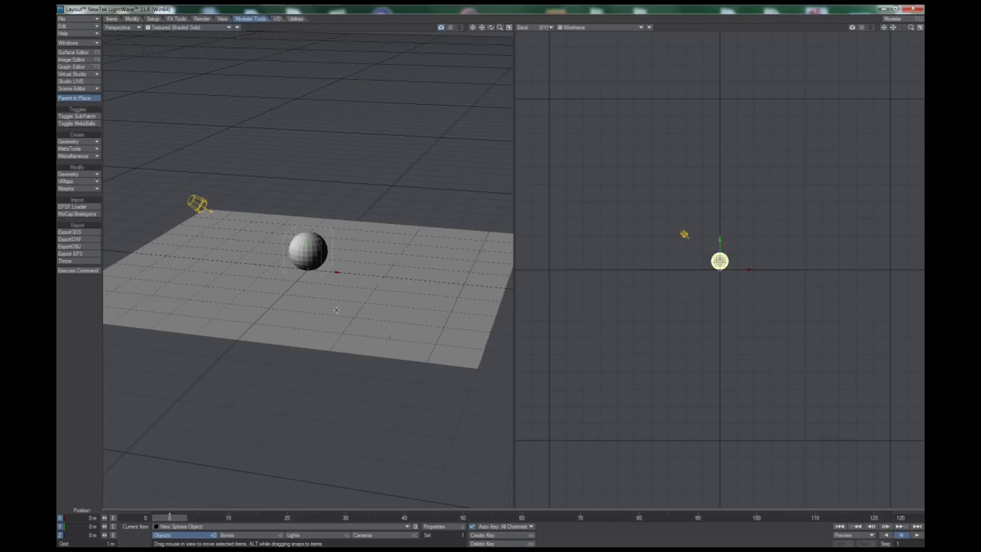
Animate the sphere diagonally across the ground plane, from one corner at frame 0 to the opposite corner at frame 120.
key(2)
drag(739, 297, 674, 287)
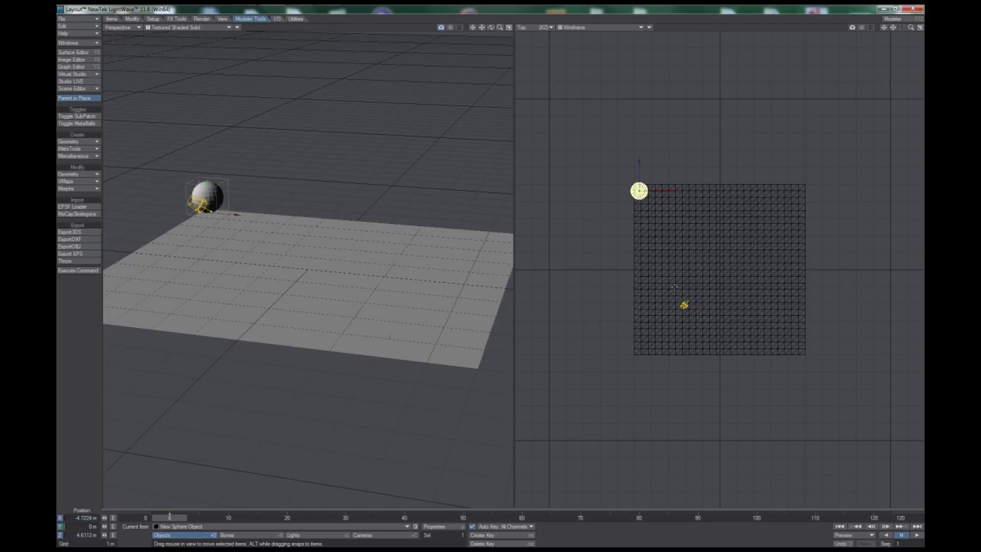
click(875, 517)
drag(721, 247, 864, 387)
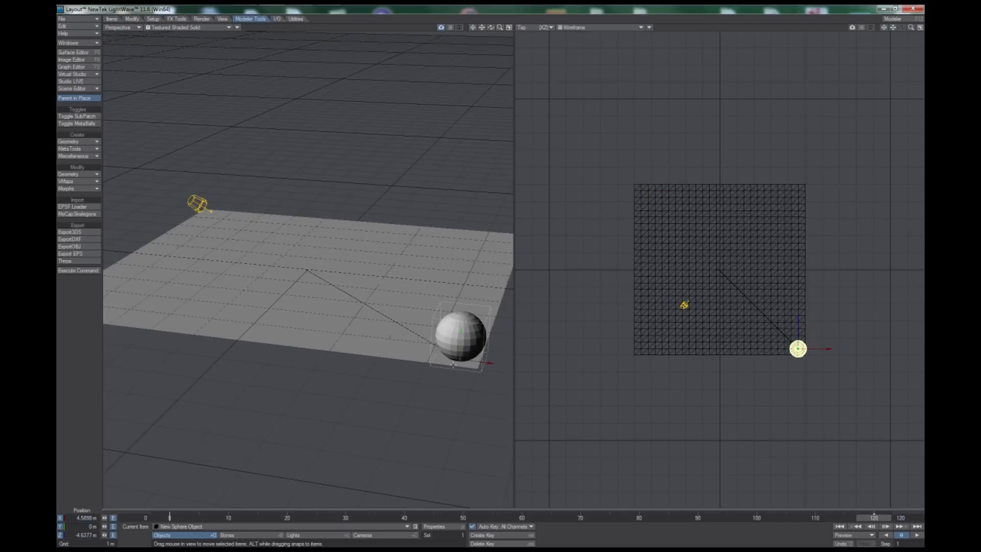
click(170, 518)
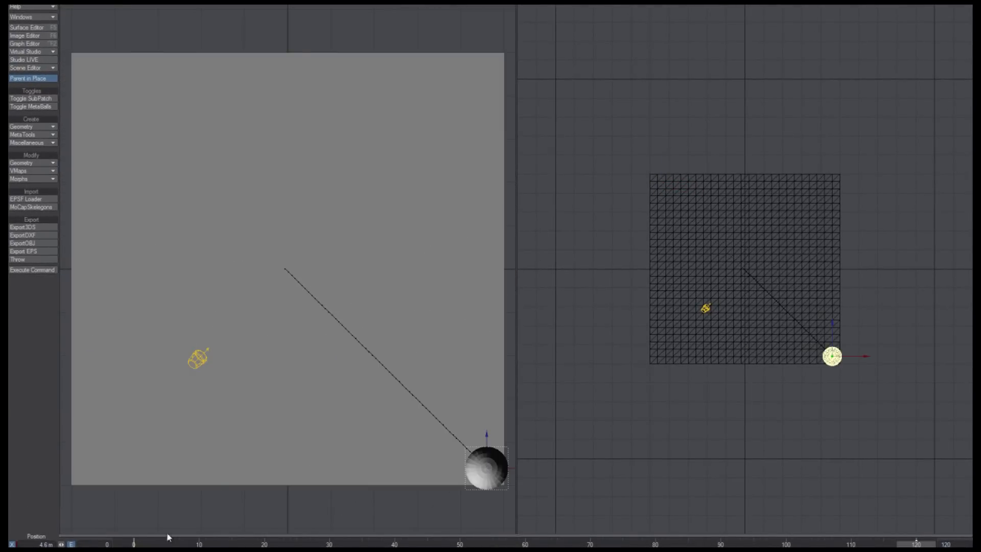
Add a Nodal Motion modifier to the sphere and open the modifier's node editor.
key(m)
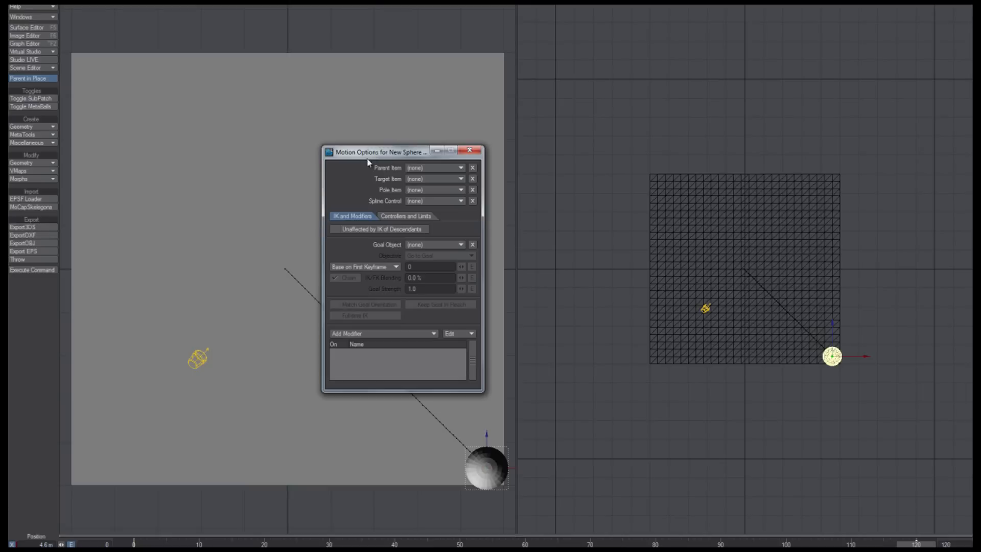
click(43, 19)
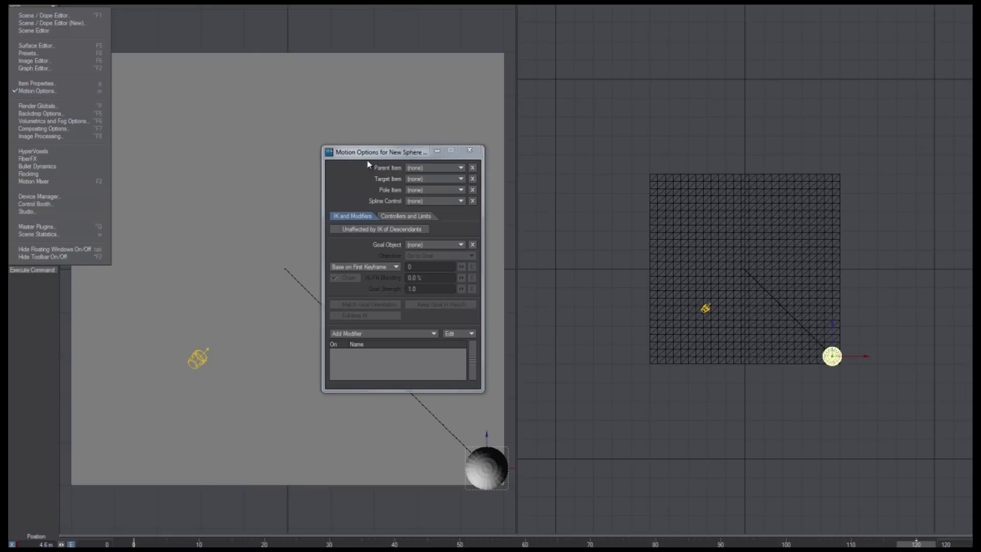
click(391, 333)
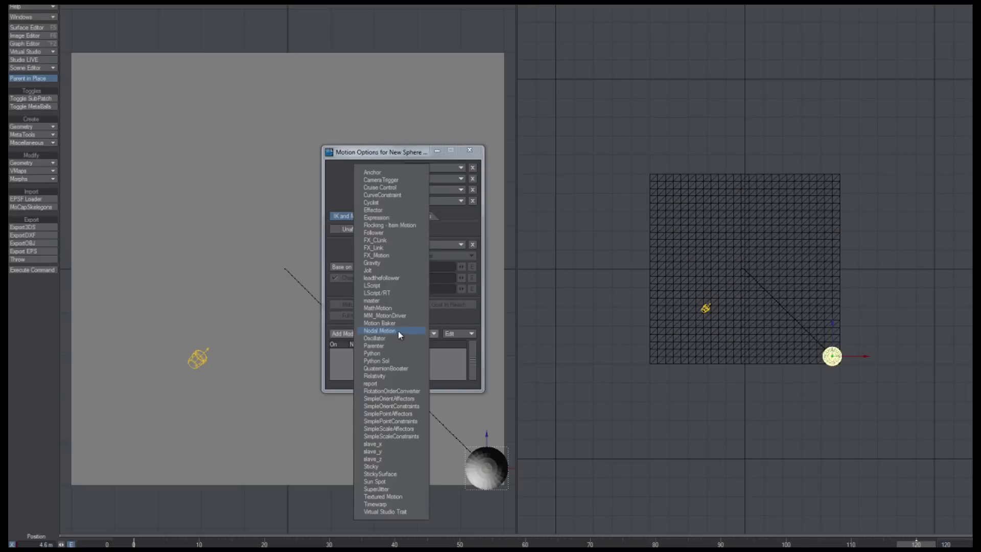
click(397, 331)
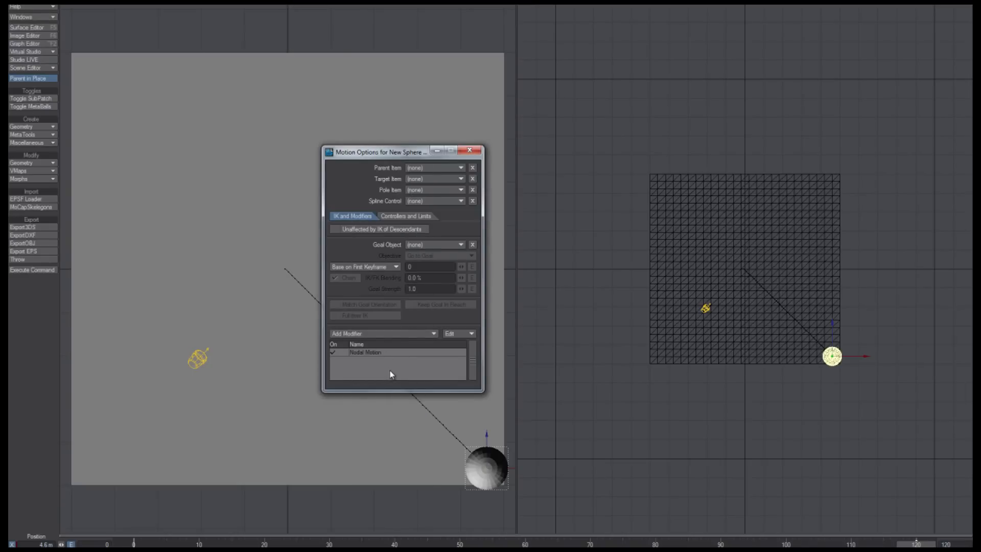
double_click(375, 354)
drag(711, 151, 592, 31)
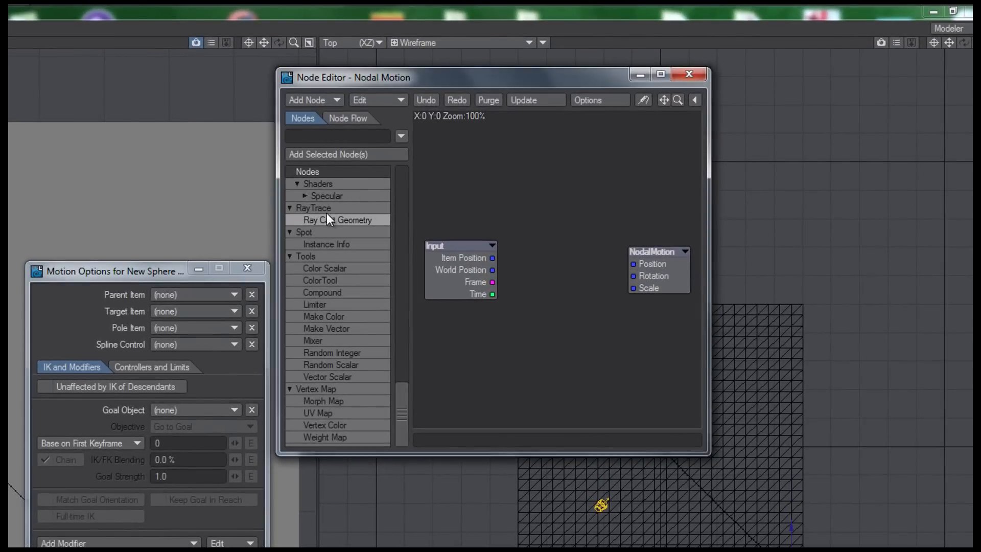
Add a Ray Cast Geometry node, linking Item Position to Ray Origin and Intersect to the NodalMotion Position.
double_click(337, 220)
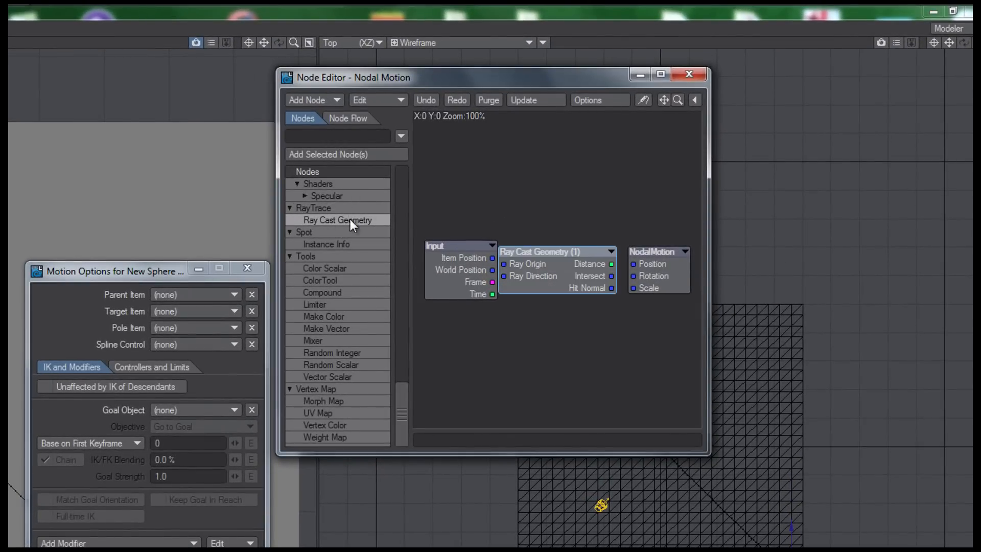
drag(541, 265, 557, 187)
drag(470, 247, 467, 218)
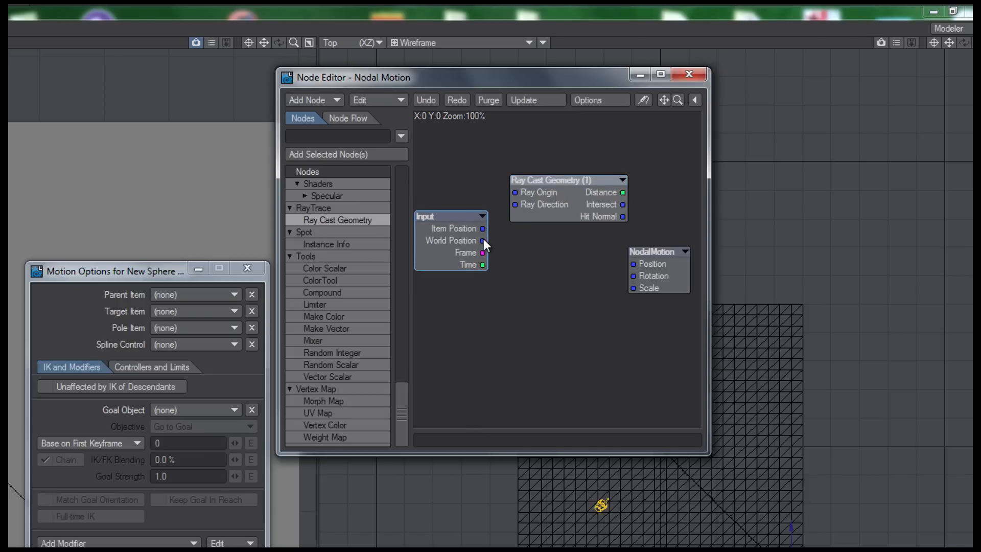
drag(483, 228, 549, 195)
drag(627, 205, 648, 220)
drag(638, 263, 636, 264)
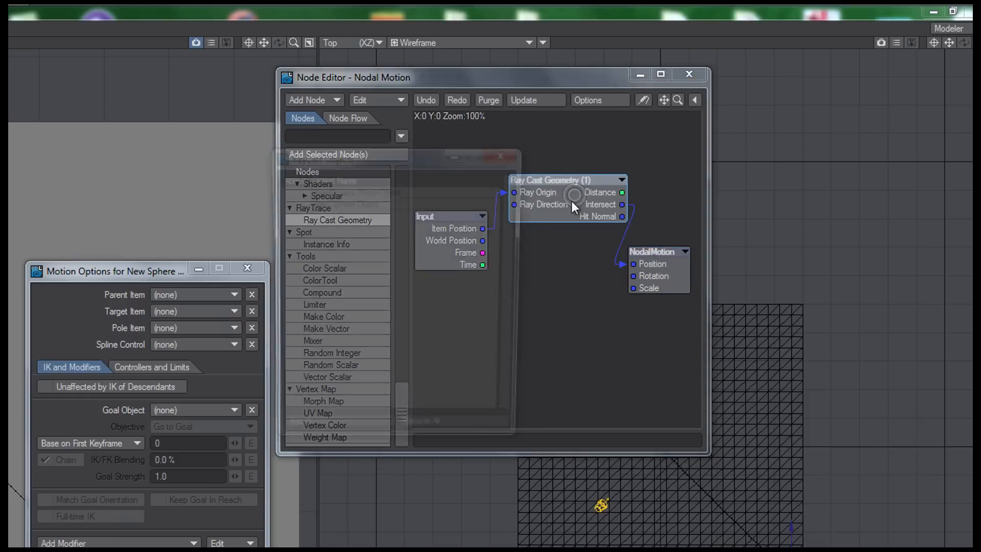
Activate only New Ground Plane Object as the ray cast object, and move the editor windows clear of the viewports.
double_click(572, 202)
drag(358, 165, 425, 142)
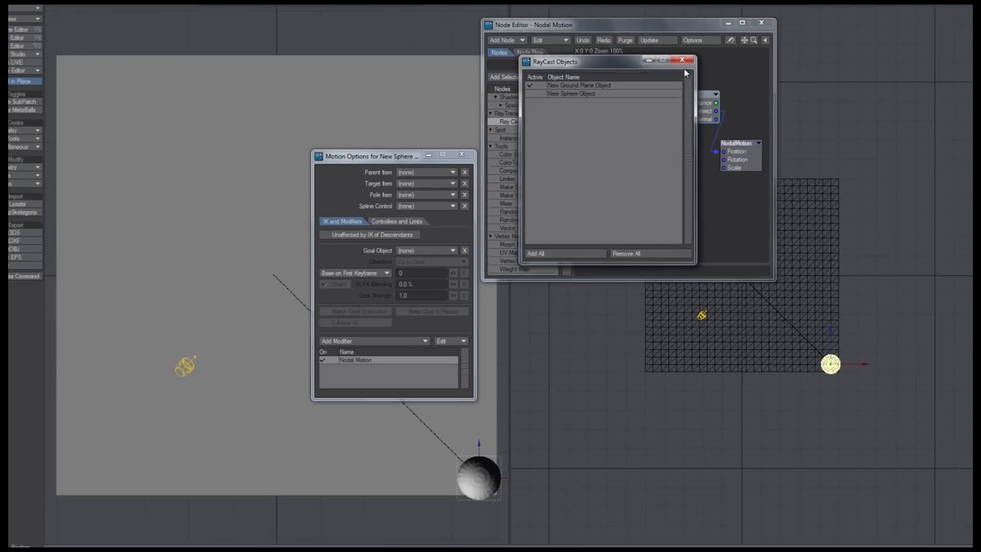
click(682, 60)
drag(651, 30, 765, 17)
drag(414, 154, 754, 21)
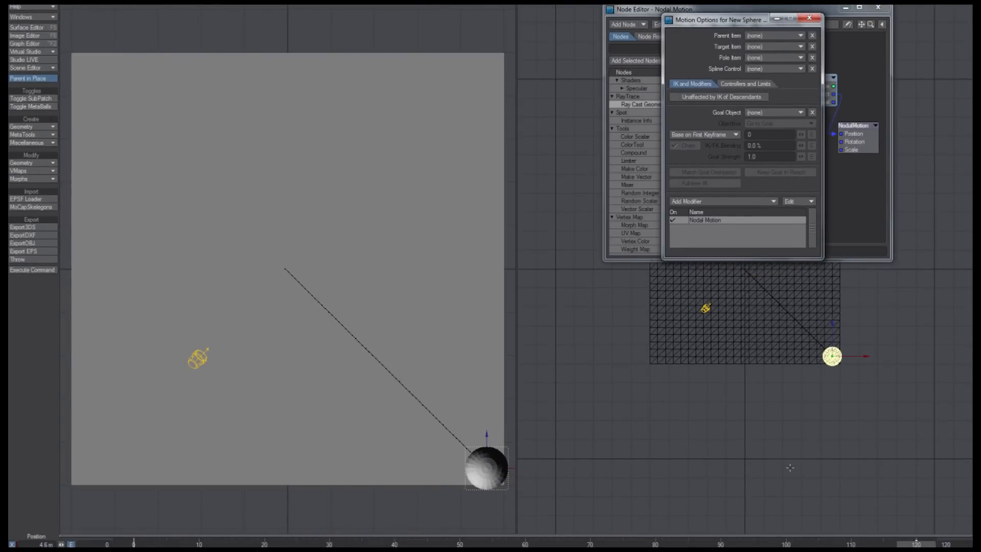
Check the sphere's path over the flat ground plane from the Back view by scrubbing the first frames.
key(1)
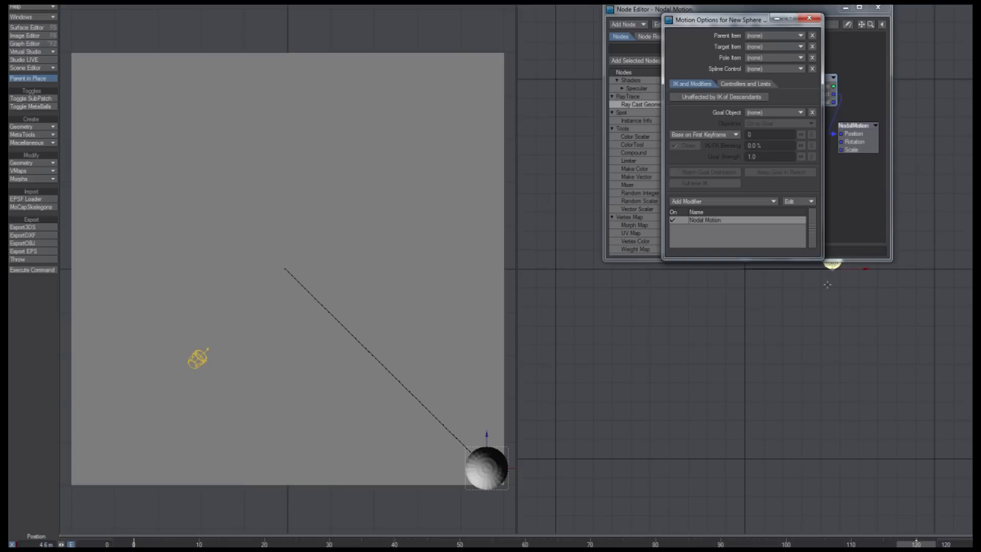
alt+drag(822, 306, 748, 506)
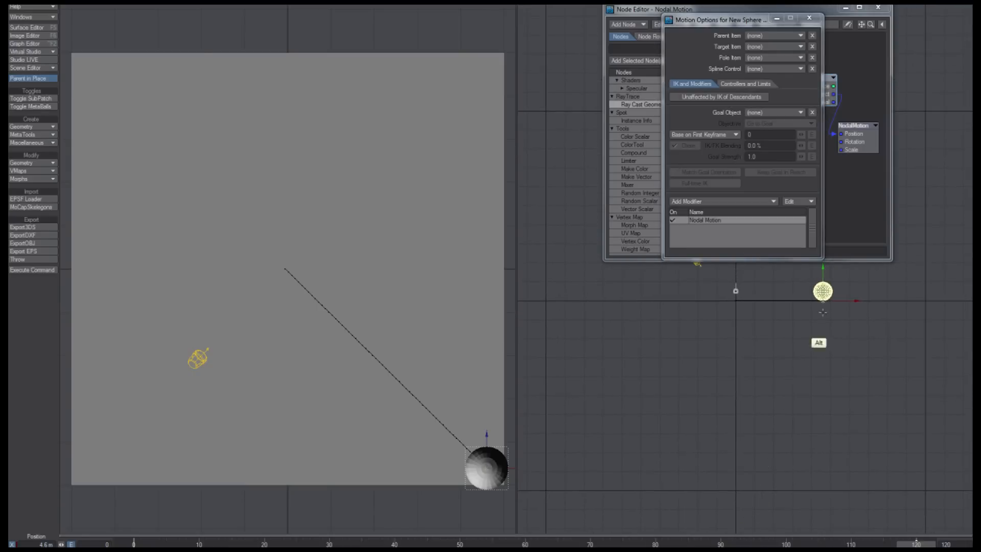
key(shift+Left)
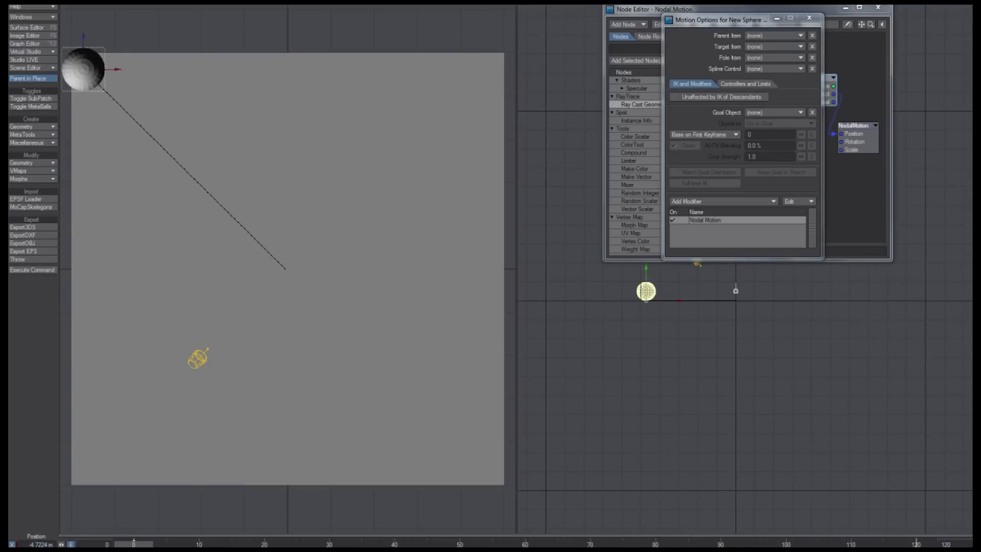
drag(135, 544, 160, 544)
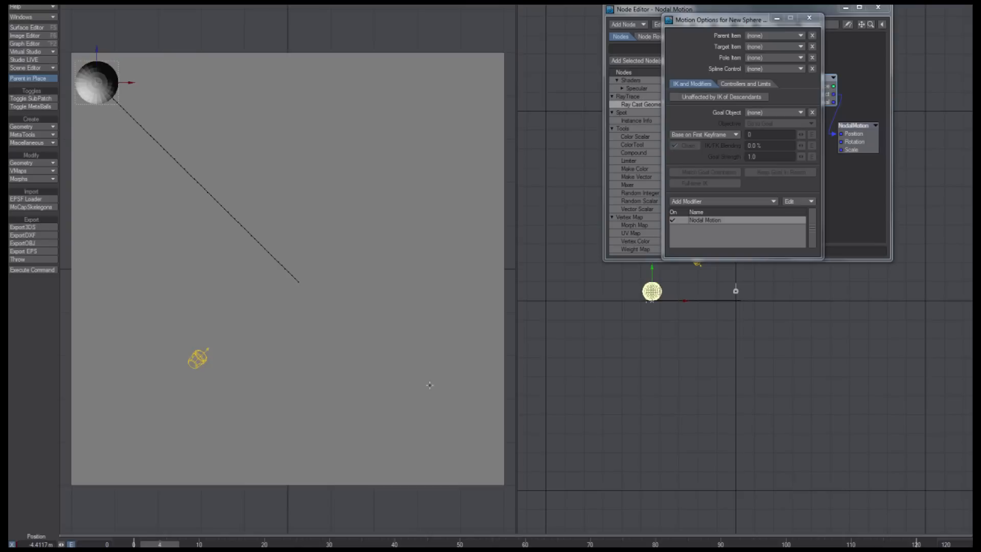
Give the ground plane a displacement map using a Procedural Texture layer with Turbulence.
click(492, 380)
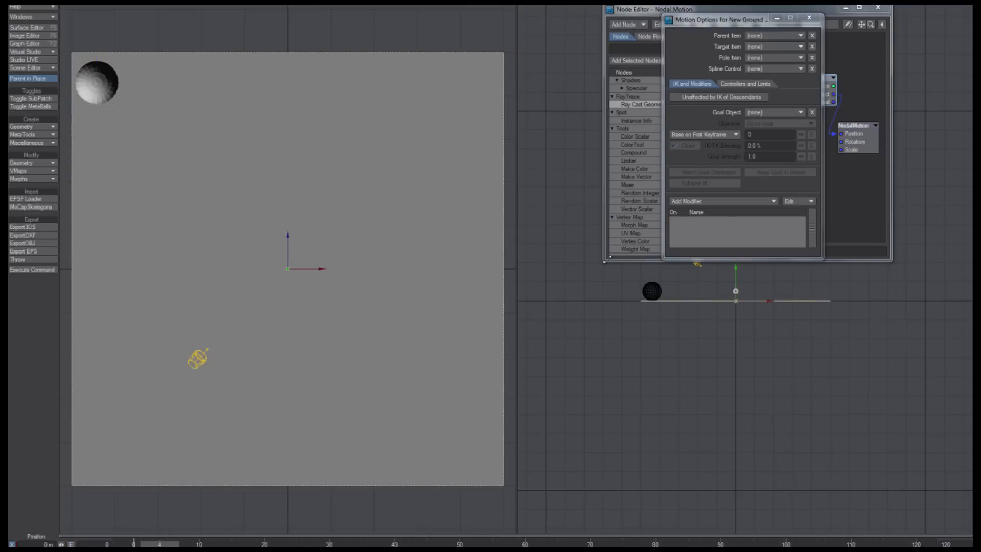
key(o)
key(o)
key(p)
drag(230, 127, 750, 66)
click(700, 118)
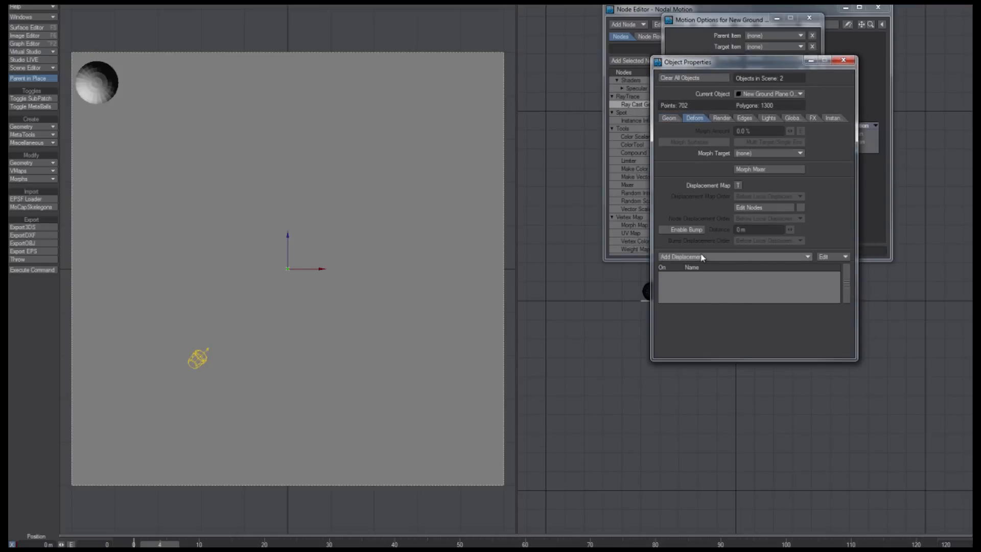
click(702, 257)
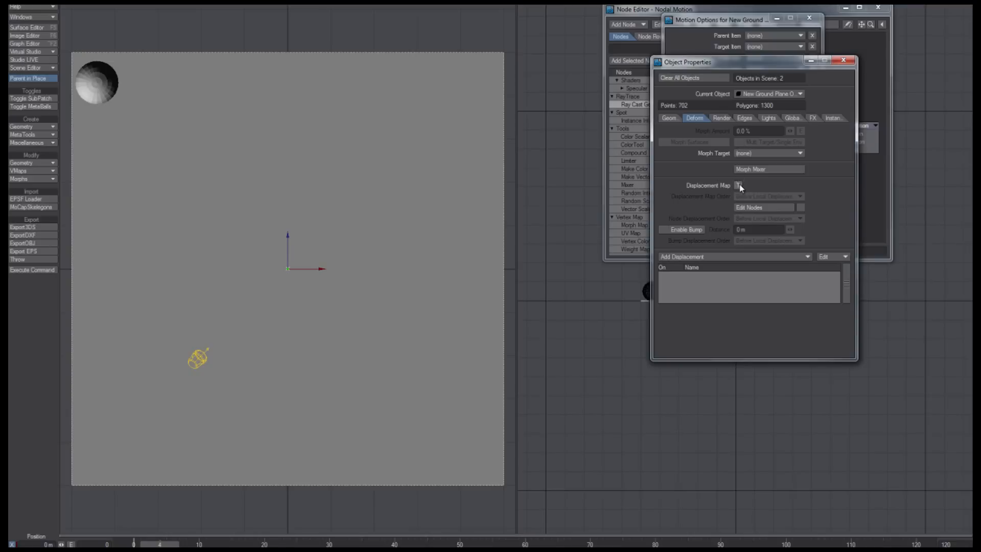
click(739, 185)
drag(318, 118, 793, 109)
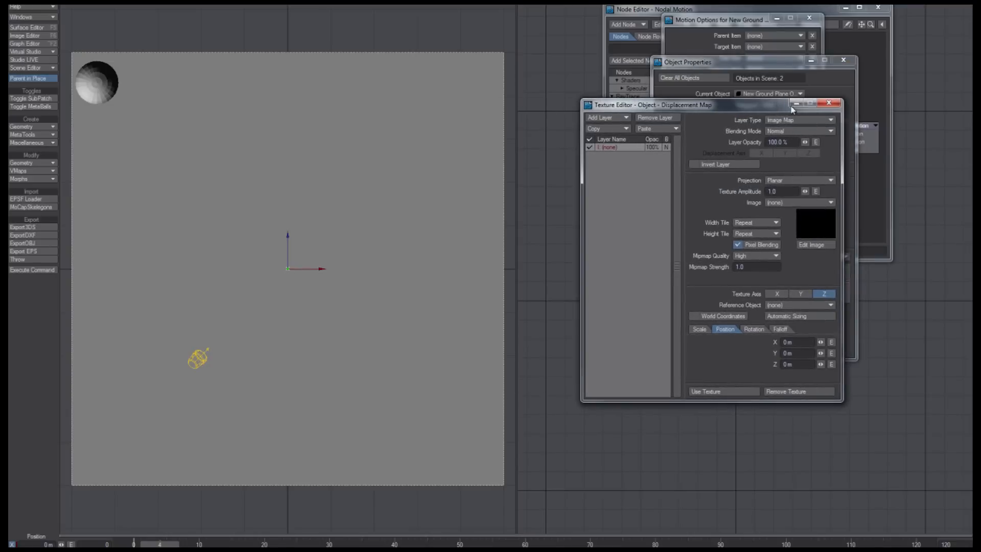
click(801, 120)
click(810, 127)
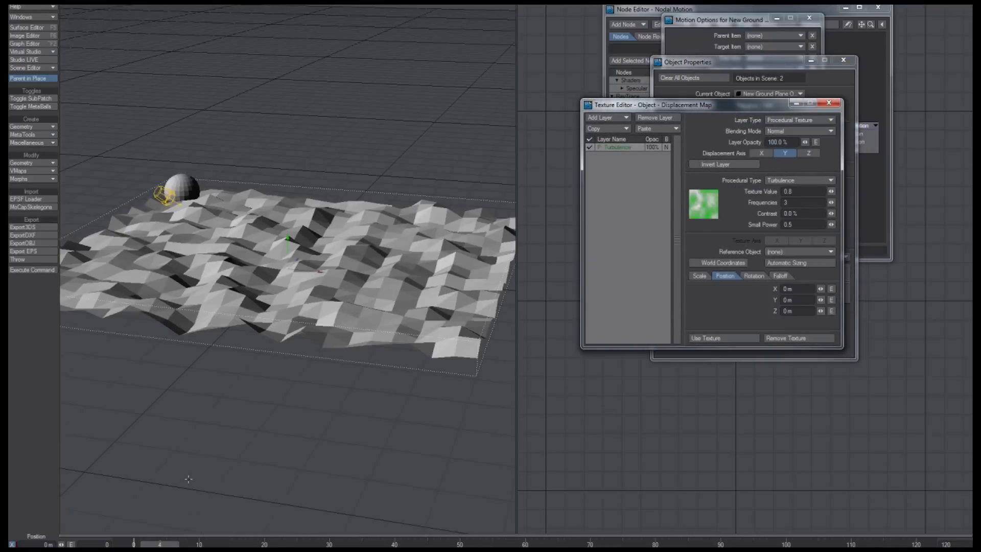
Select the sphere and play the animation to check how it follows the displaced ground.
click(192, 177)
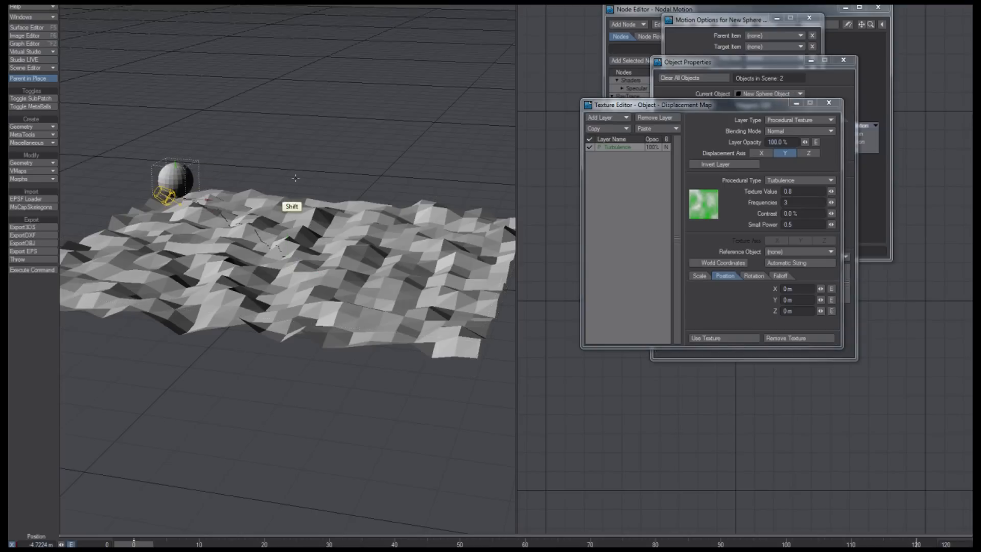
key(shift+Right)
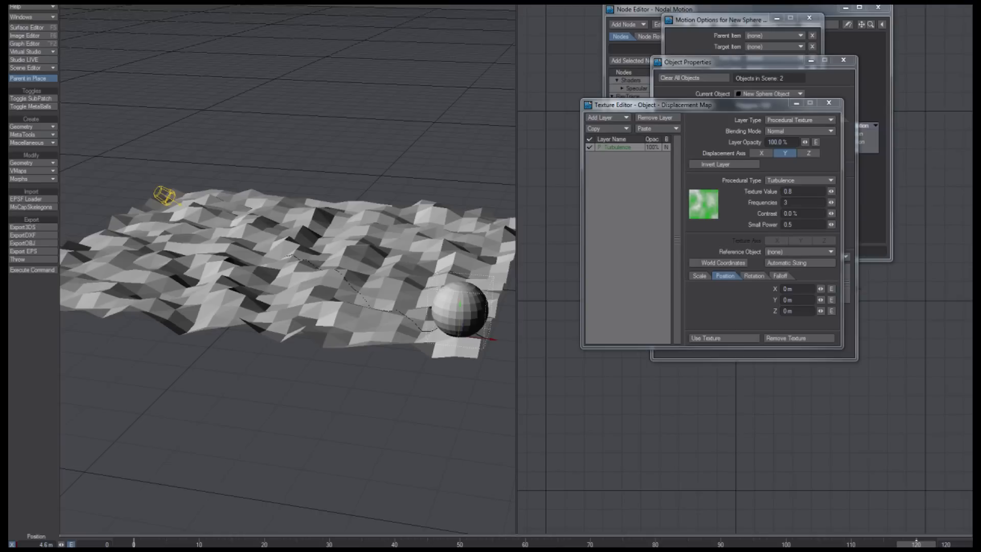
mouse_move(143, 543)
mouse_down()
mouse_move(897, 544)
mouse_move(134, 544)
mouse_up()
key(space)
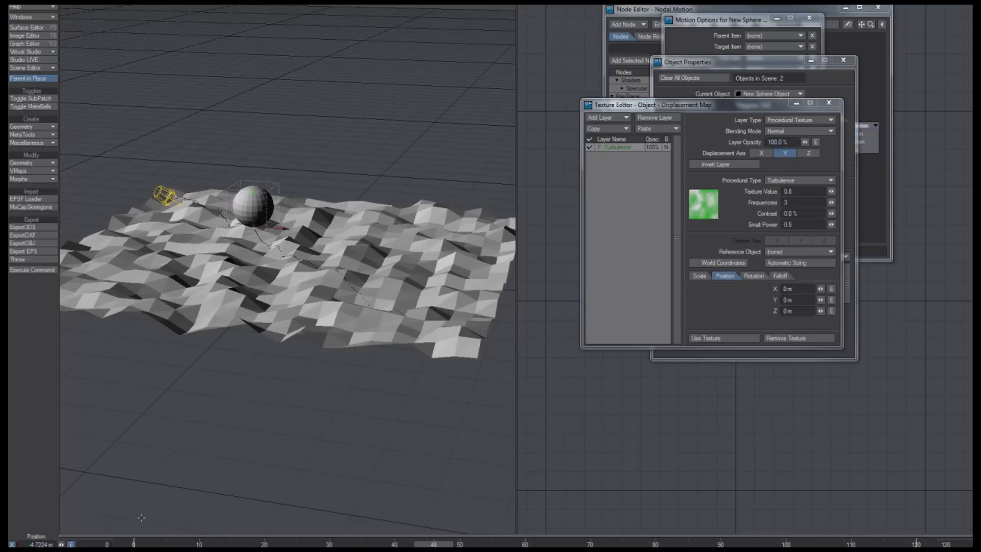
drag(492, 544, 134, 544)
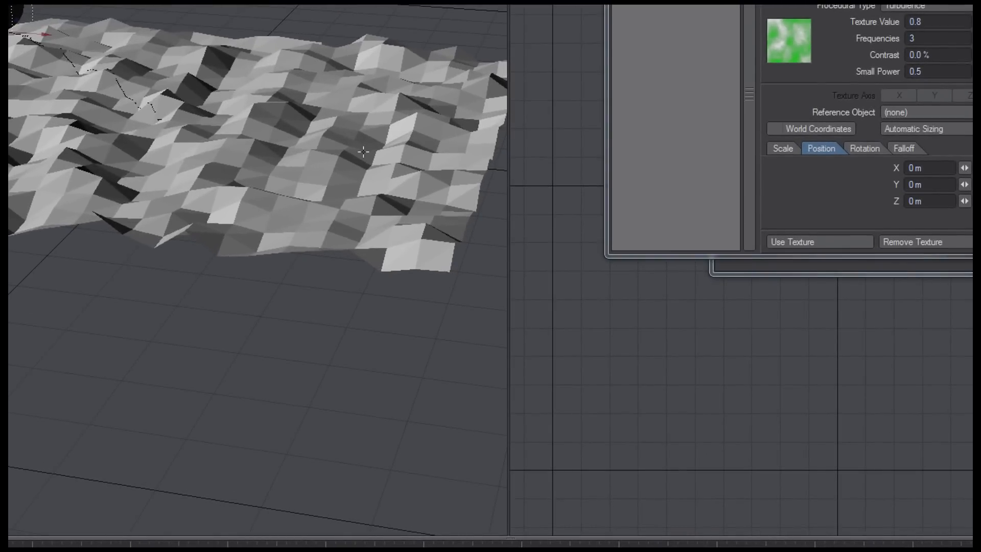
Try rotating the ground plane's heading by about 1° at frame 120.
key(Up)
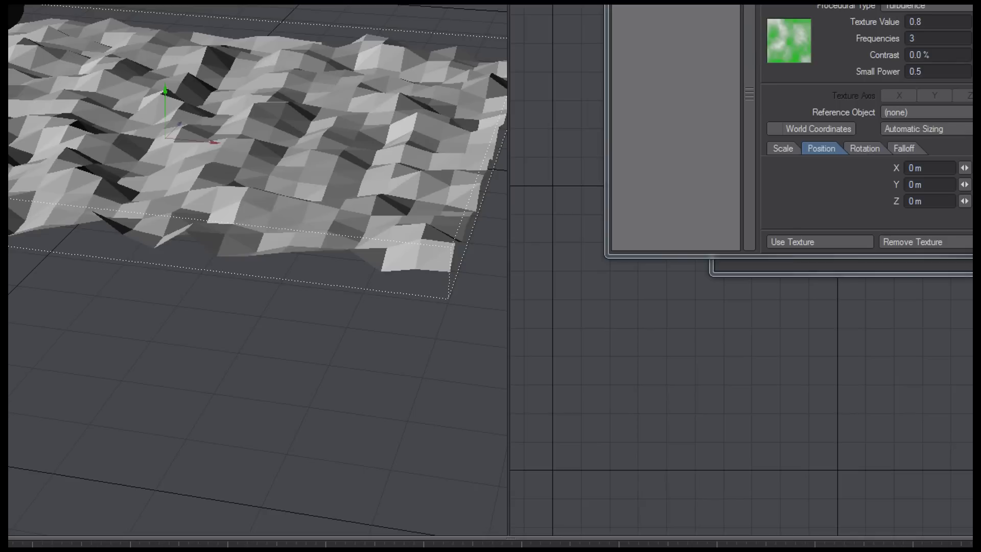
key(shift+Left)
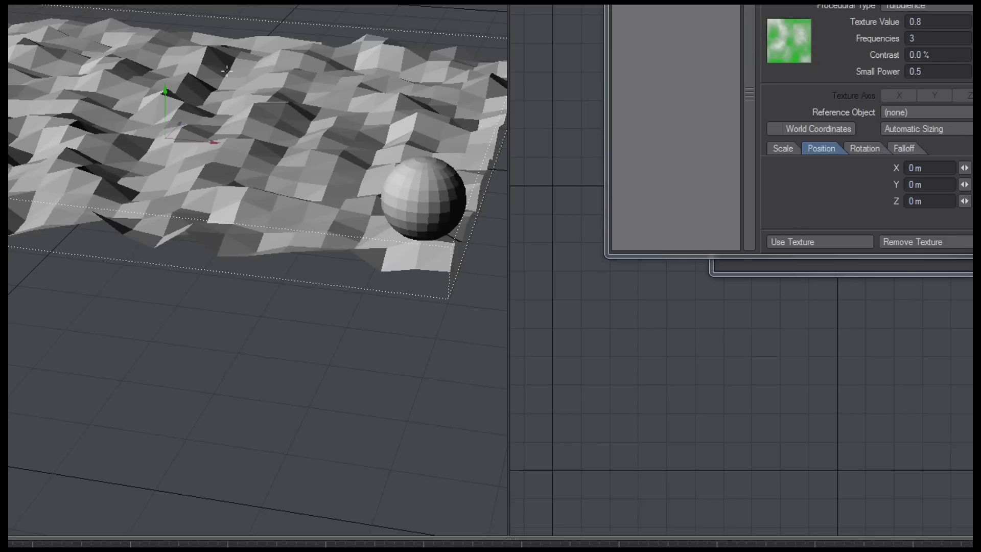
key(y)
mouse_move(191, 111)
mouse_down()
mouse_move(213, 115)
mouse_move(201, 113)
mouse_up()
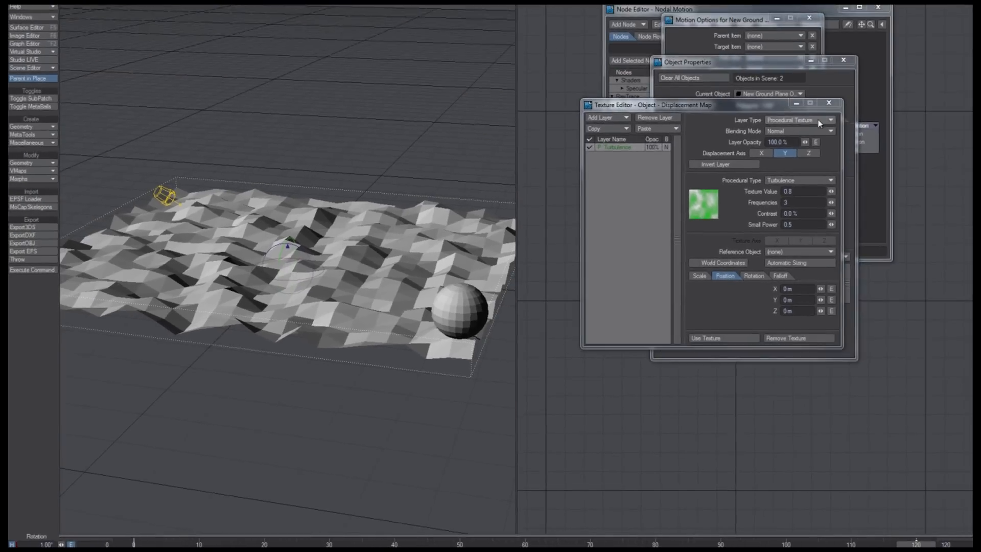
Close the texture editor, object properties, motion options and node editor windows.
click(829, 103)
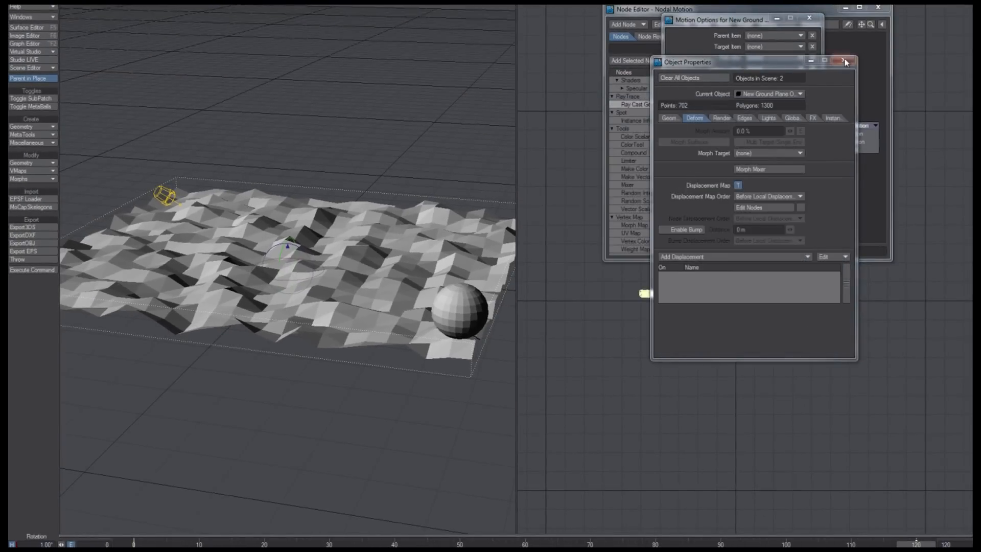
click(843, 60)
click(809, 18)
click(883, 8)
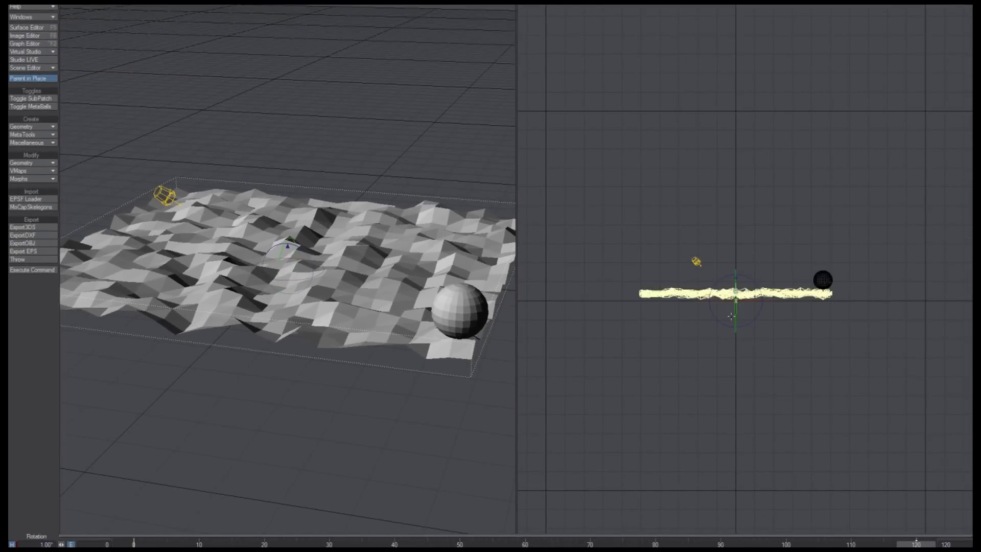
Delete the ground plane's keyframe at frame 120.
key(2)
key(Delete)
key(Return)
At frame 0, draw a bone diagonally across the ground plane from the sphere's corner to the opposite corner.
click(134, 544)
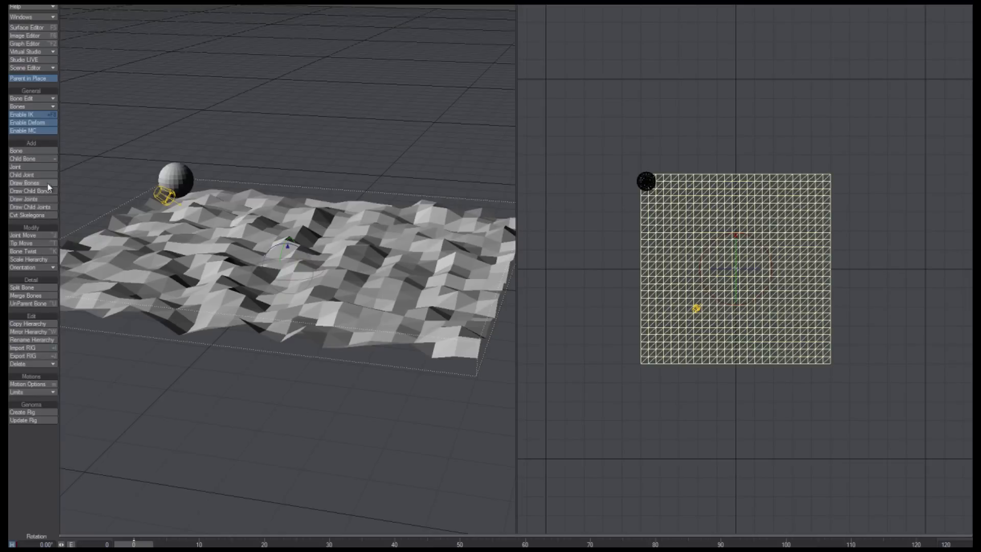
click(45, 182)
drag(646, 181, 829, 364)
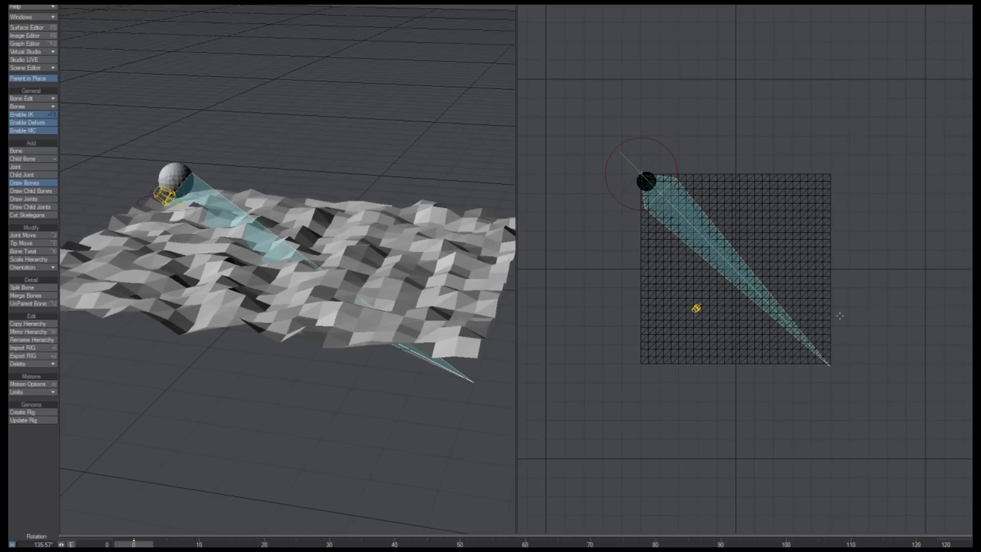
Split the diagonal bone into a chain of four bones of roughly equal length.
click(25, 287)
click(736, 270)
click(689, 222)
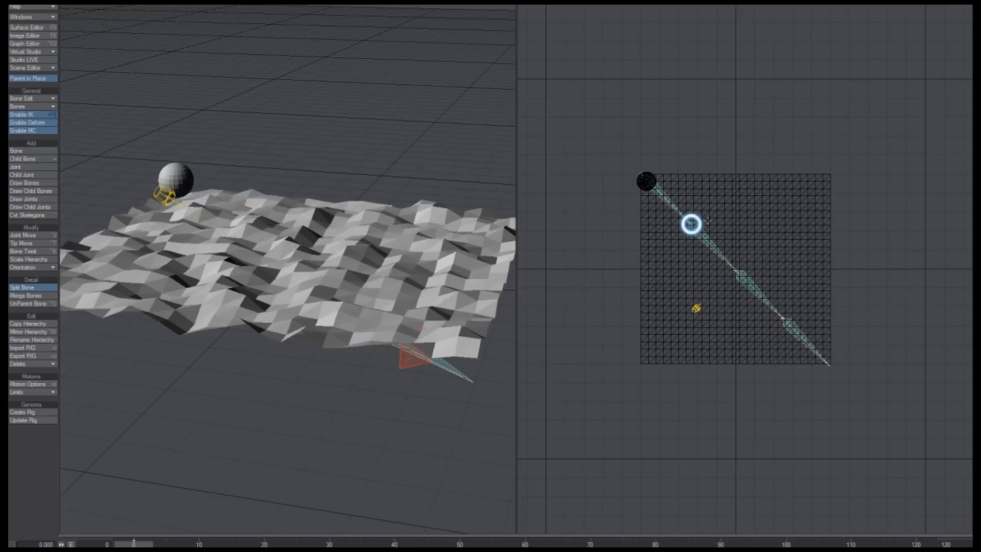
key(space)
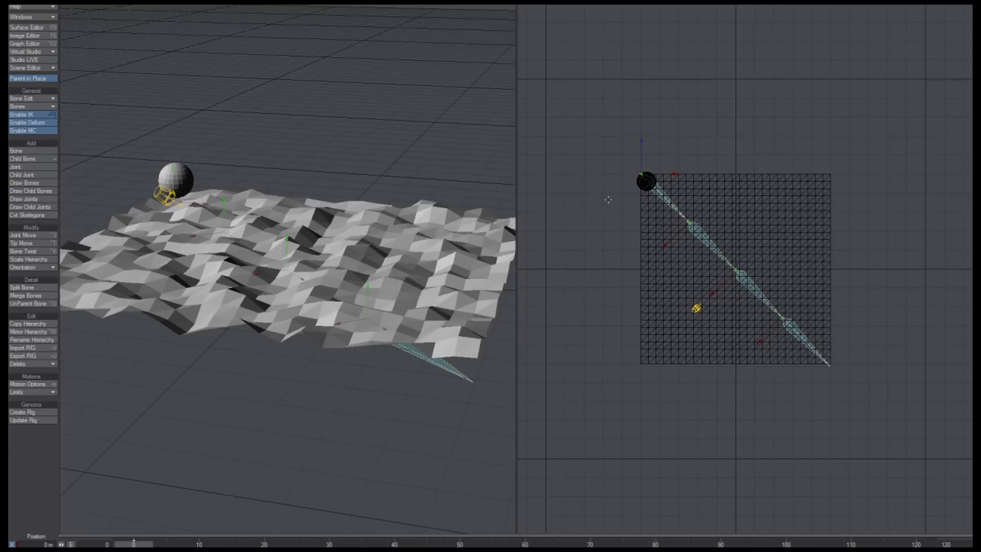
Record the rest position of each of the four bones in the chain so they deform the ground plane.
key(Up)
key(Up)
key(Down)
key(r)
key(Down)
key(r)
key(Down)
key(r)
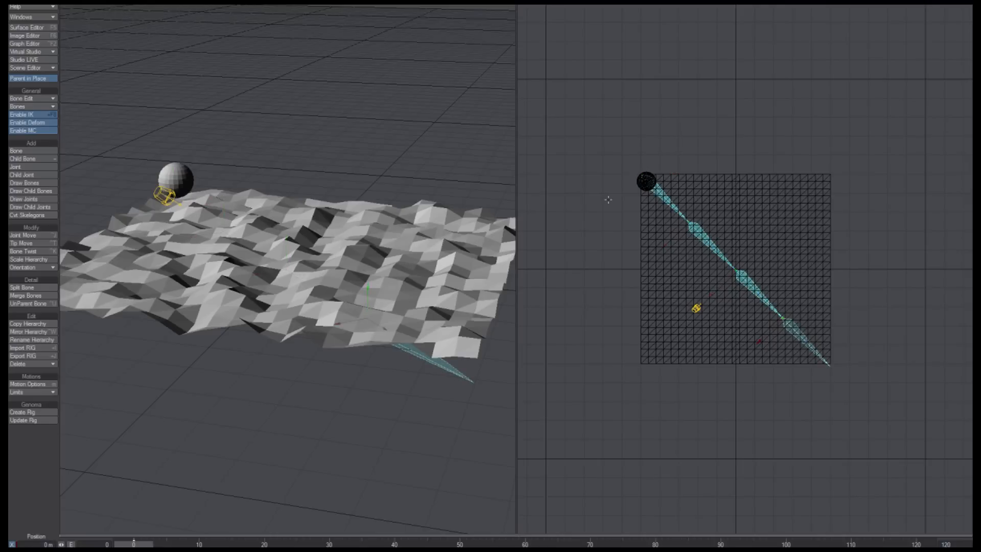
key(Down)
key(r)
key(Down)
Select all four bones and rotate them together at frames 40 and 64 to bend the ground plane.
double_click(671, 206)
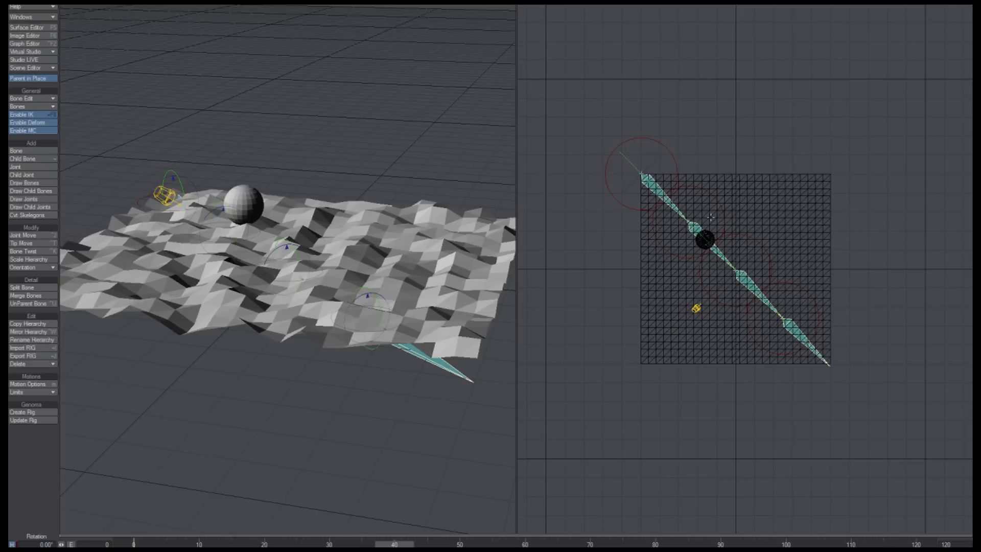
drag(698, 215, 630, 444)
click(552, 544)
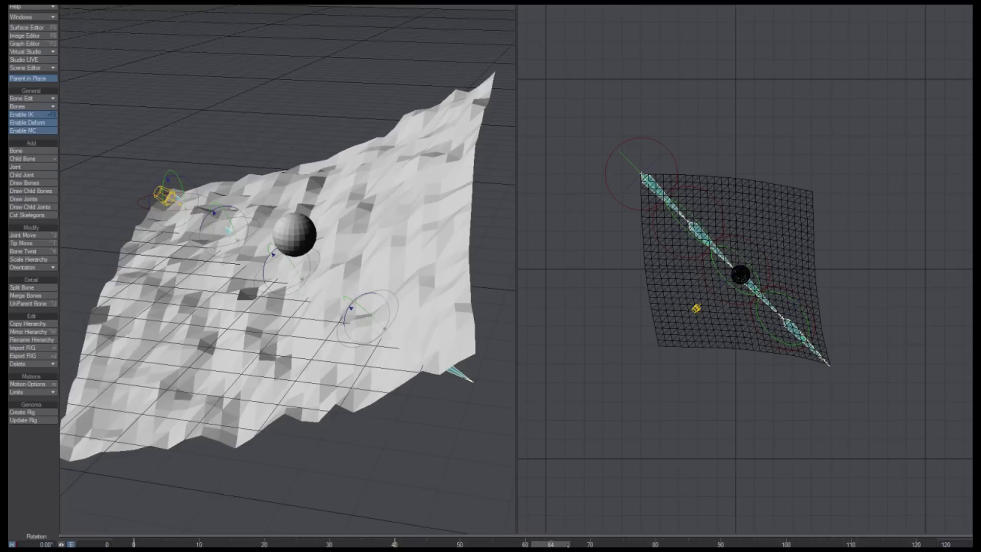
drag(654, 337, 647, 404)
click(678, 544)
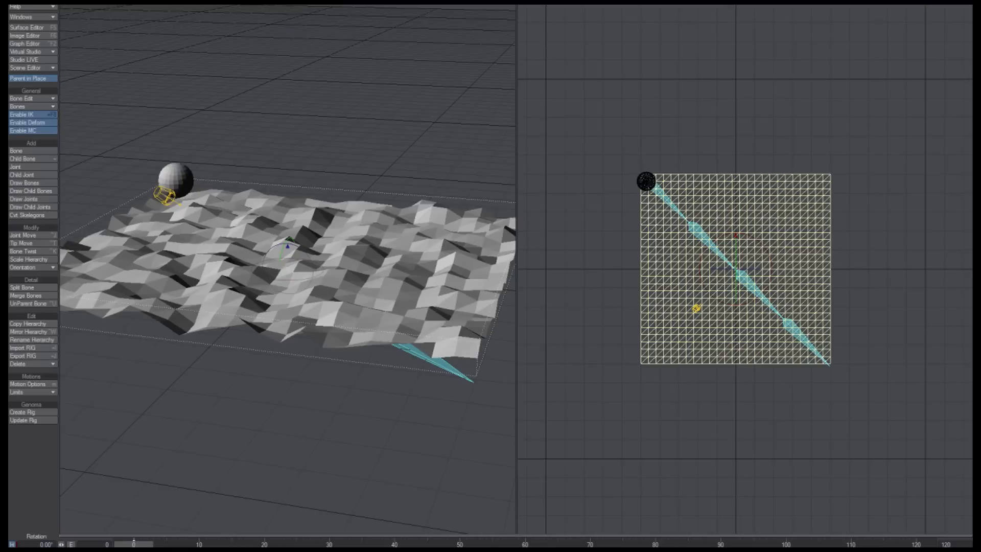
Animate the ground plane displacement texture's Y position with an envelope key of about 3.5 m at frame 117, and scrub the timeline to check it.
key(p)
click(738, 184)
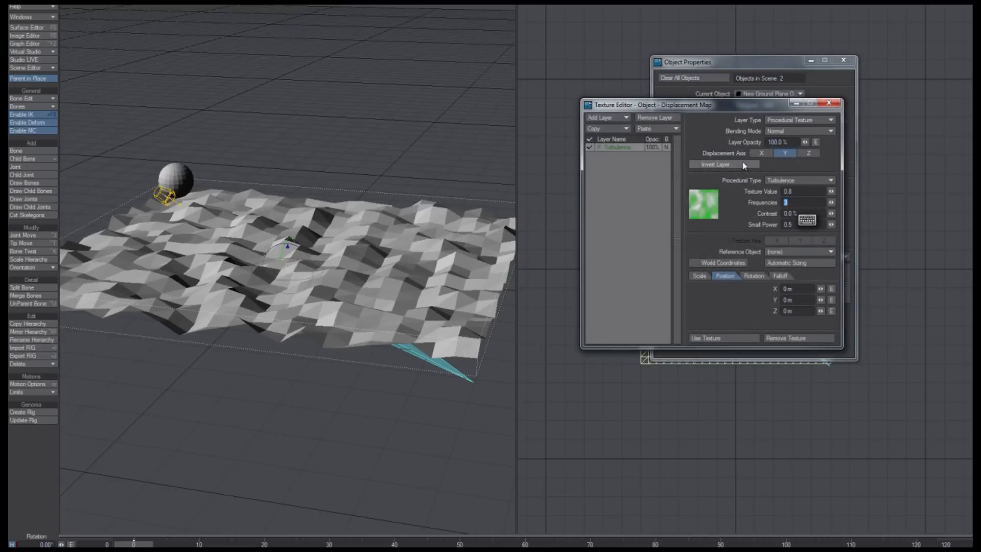
click(832, 300)
click(433, 176)
click(832, 300)
drag(123, 185, 646, 117)
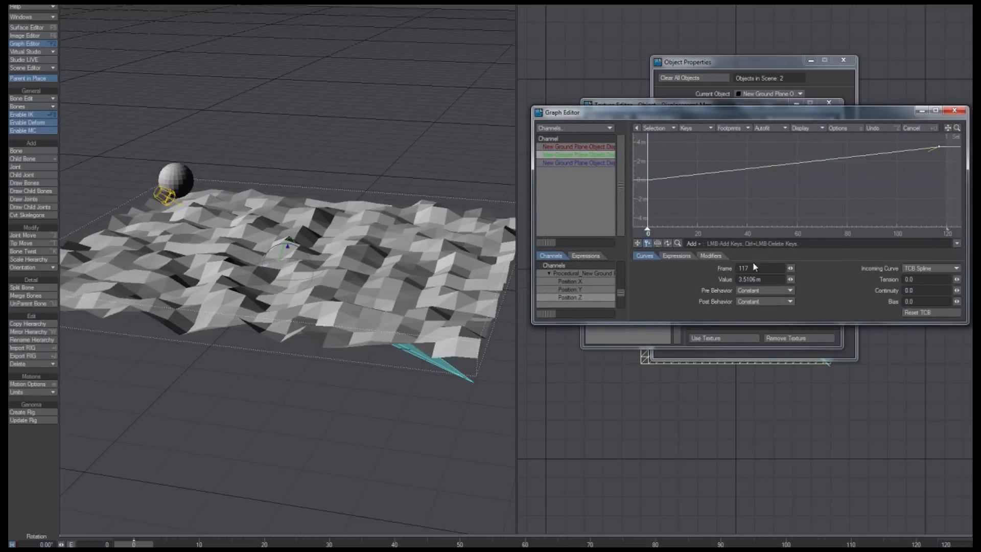
mouse_move(135, 545)
mouse_down()
mouse_move(916, 544)
mouse_move(134, 544)
mouse_up()
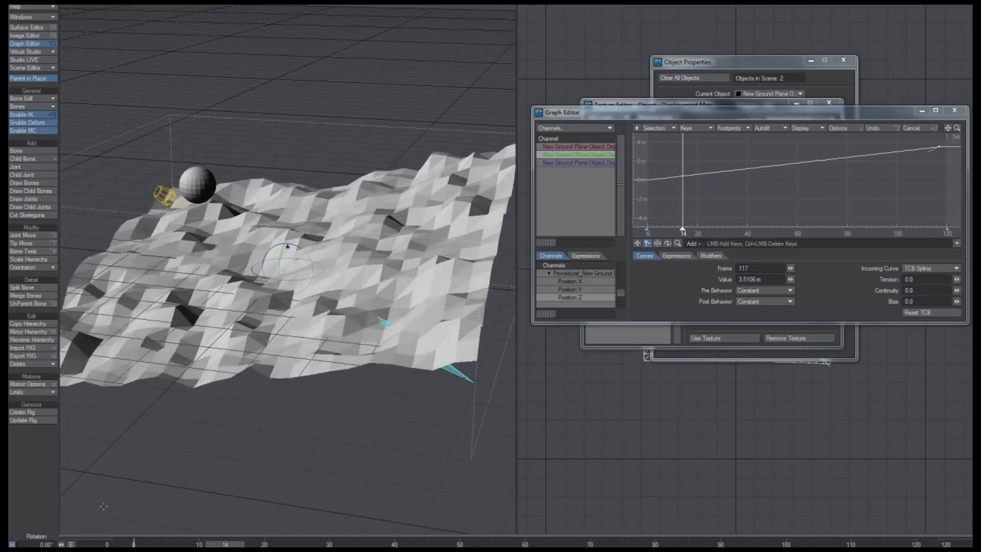